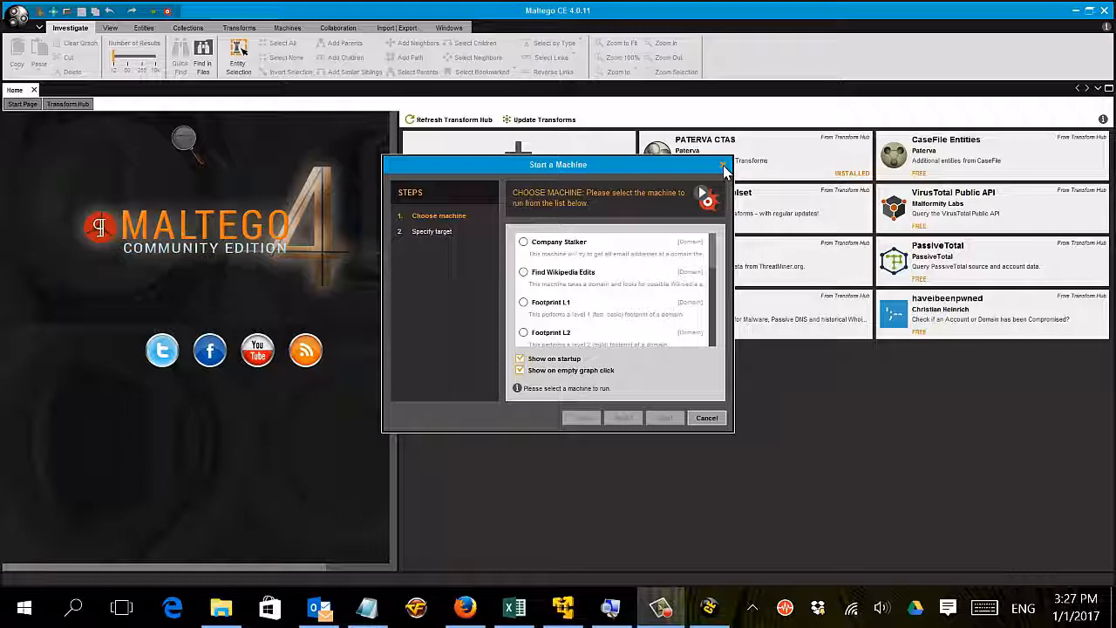
# Step: Dismiss the machine wizard, install The Movie Database from the Transform Hub, and update the transforms
pyautogui.click(723, 166)
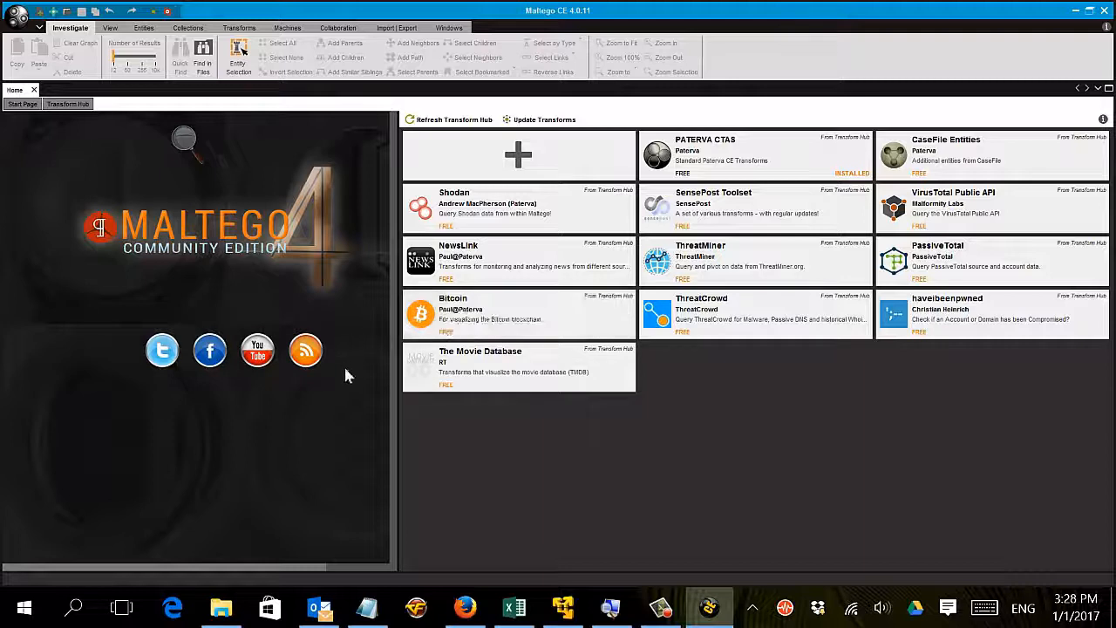
pyautogui.moveTo(503, 364)
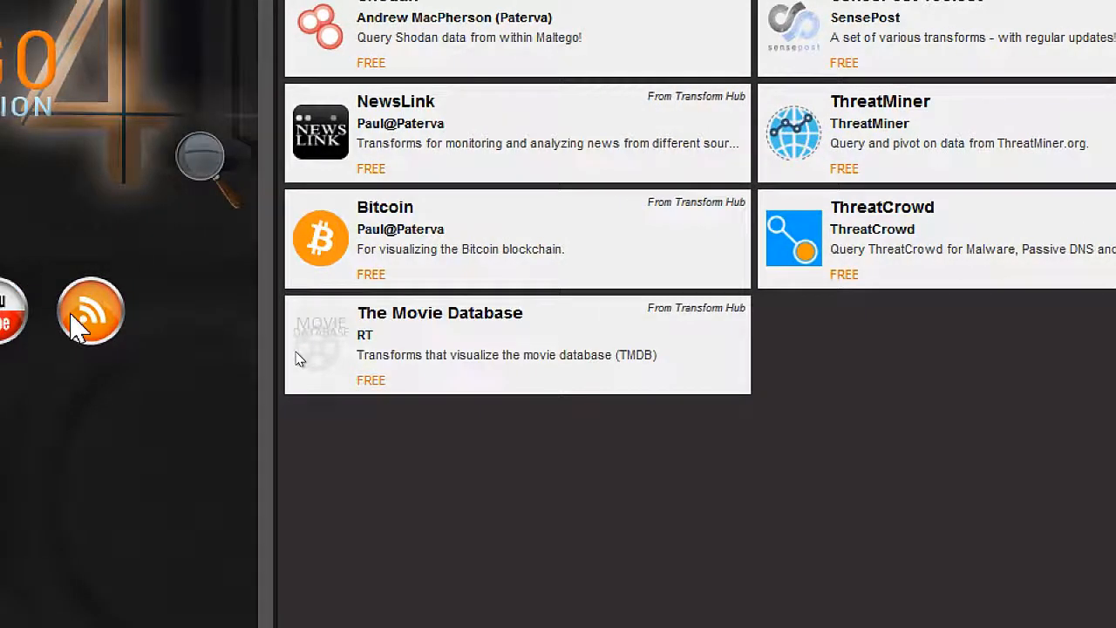
pyautogui.moveTo(428, 354)
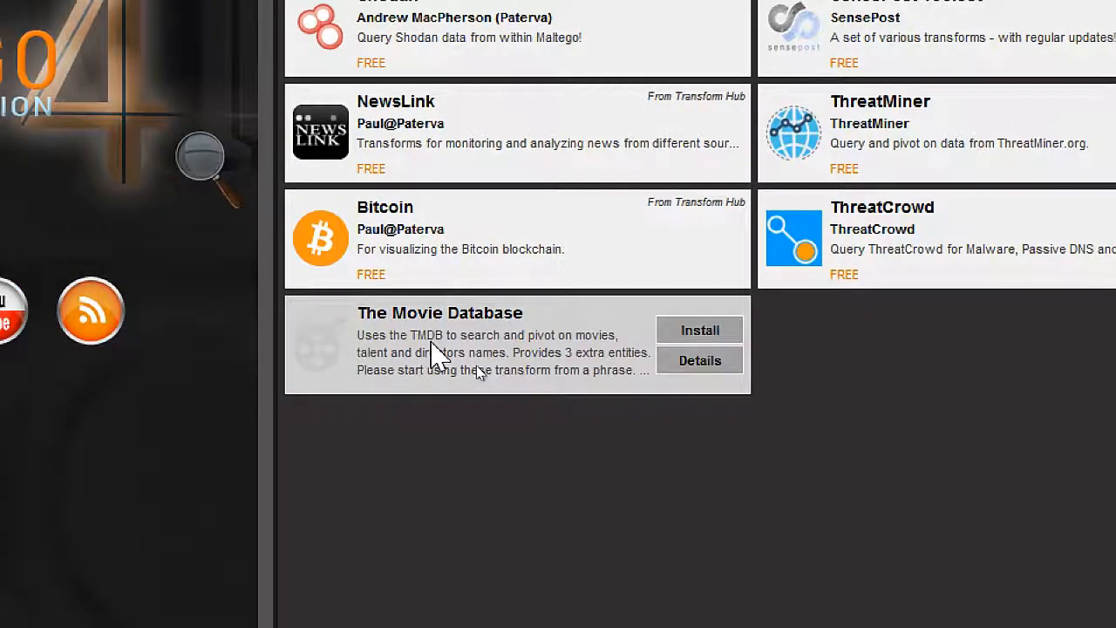
pyautogui.click(703, 327)
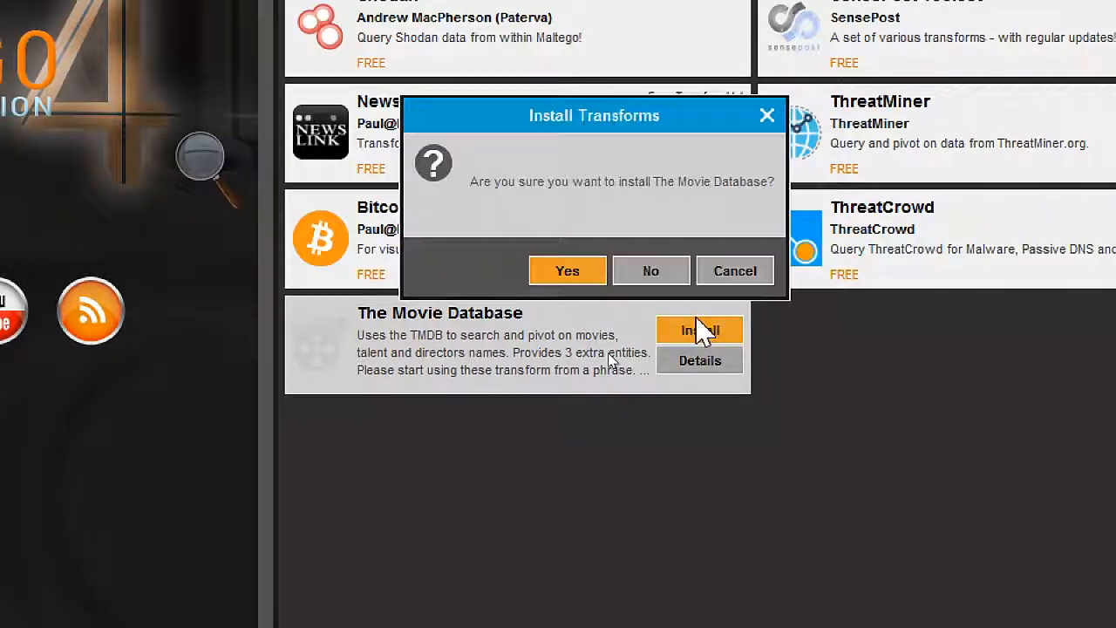
pyautogui.click(538, 269)
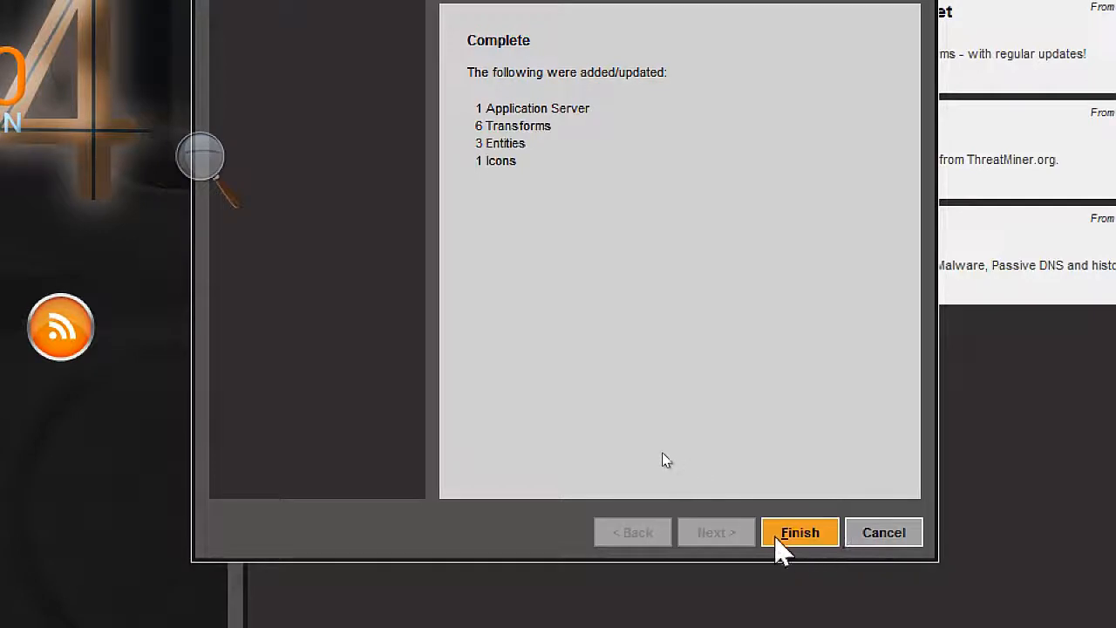
pyautogui.click(799, 532)
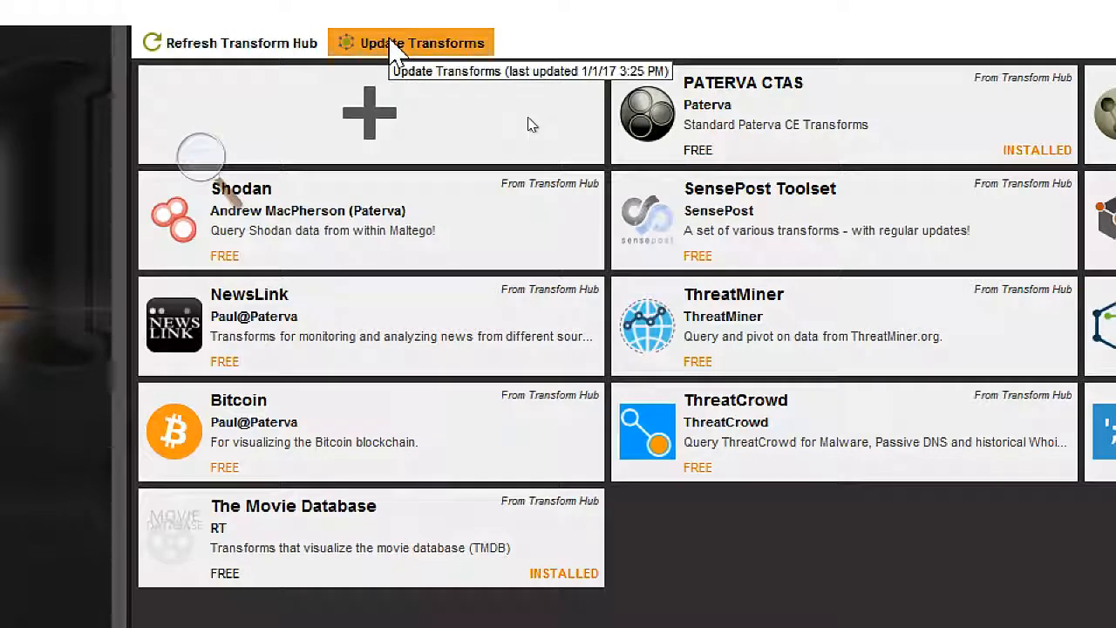
pyautogui.click(390, 44)
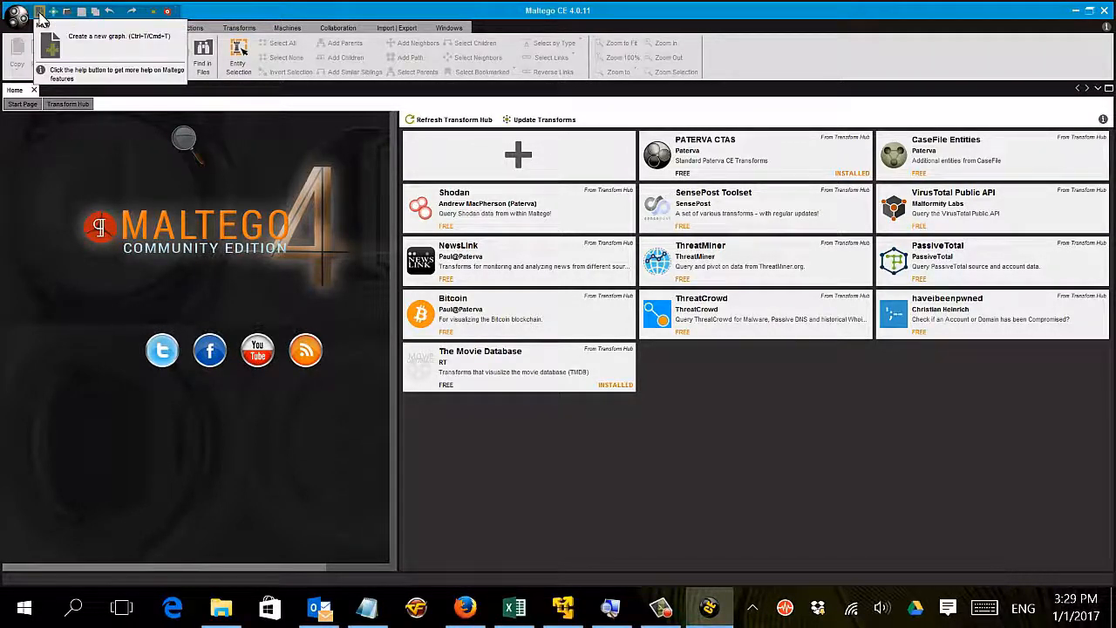
# Step: Create a new graph and add a Domain entity and a URL entity from the Infrastructure category
pyautogui.click(39, 16)
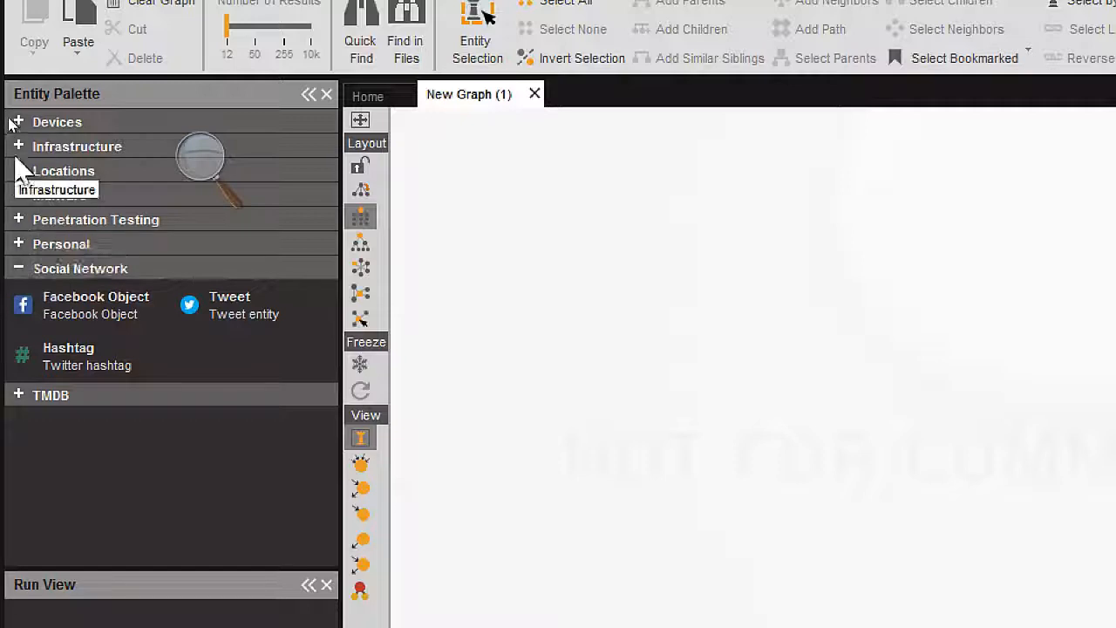
pyautogui.click(16, 145)
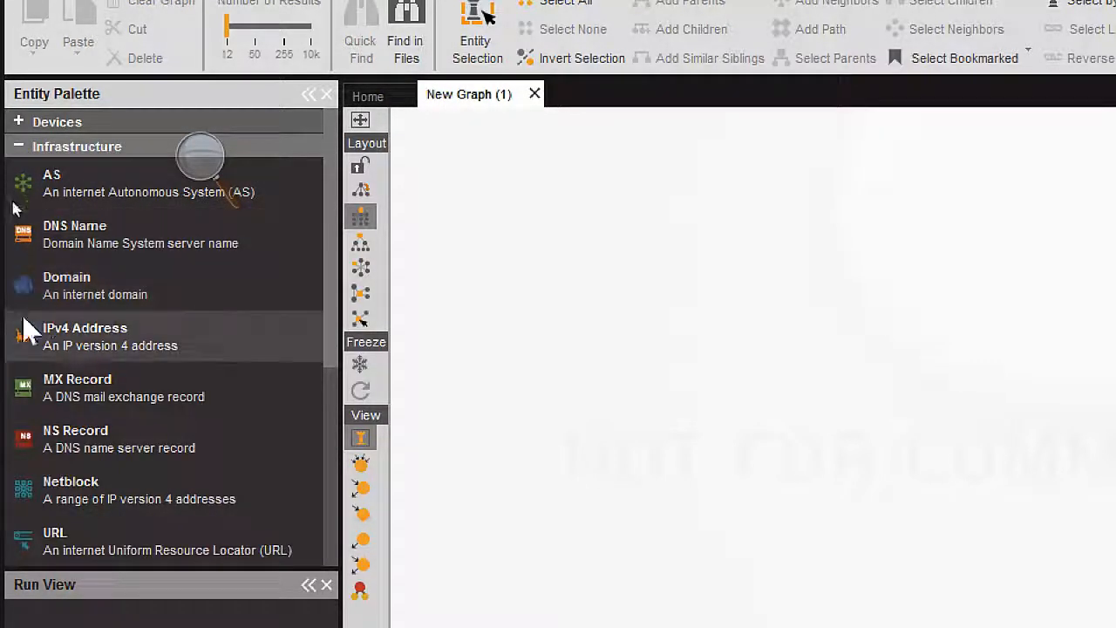
pyautogui.moveTo(25, 294); pyautogui.dragTo(555, 212)
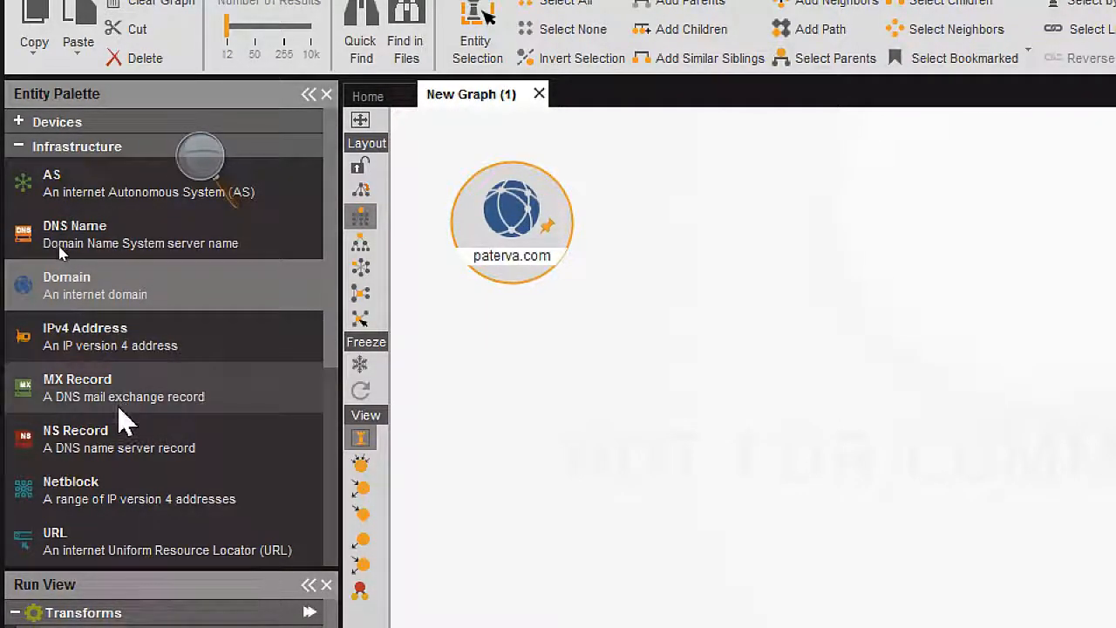
pyautogui.scroll(-3, 122, 423)
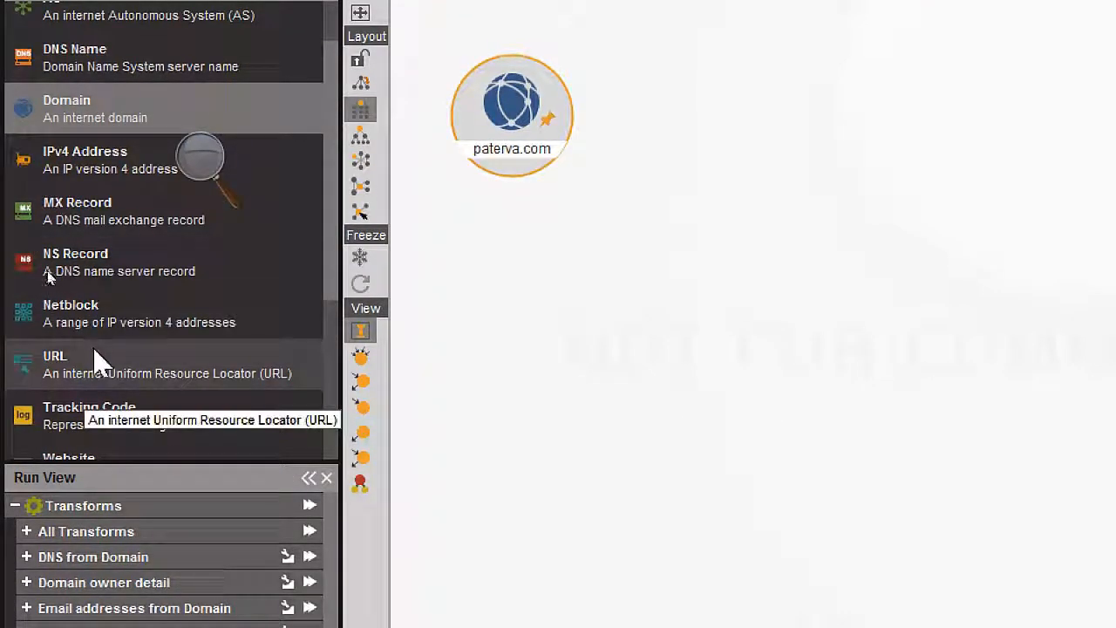
pyautogui.moveTo(94, 365); pyautogui.dragTo(784, 155)
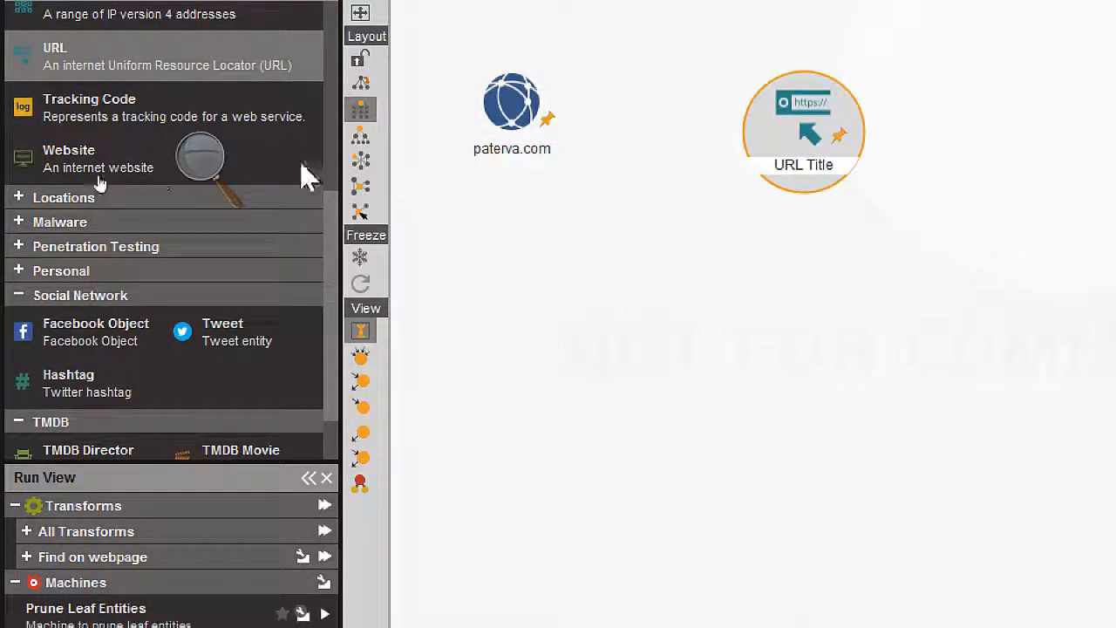
# Step: Add Person, Phone Number and Email Address entities from the Personal category to the graph
pyautogui.click(15, 197)
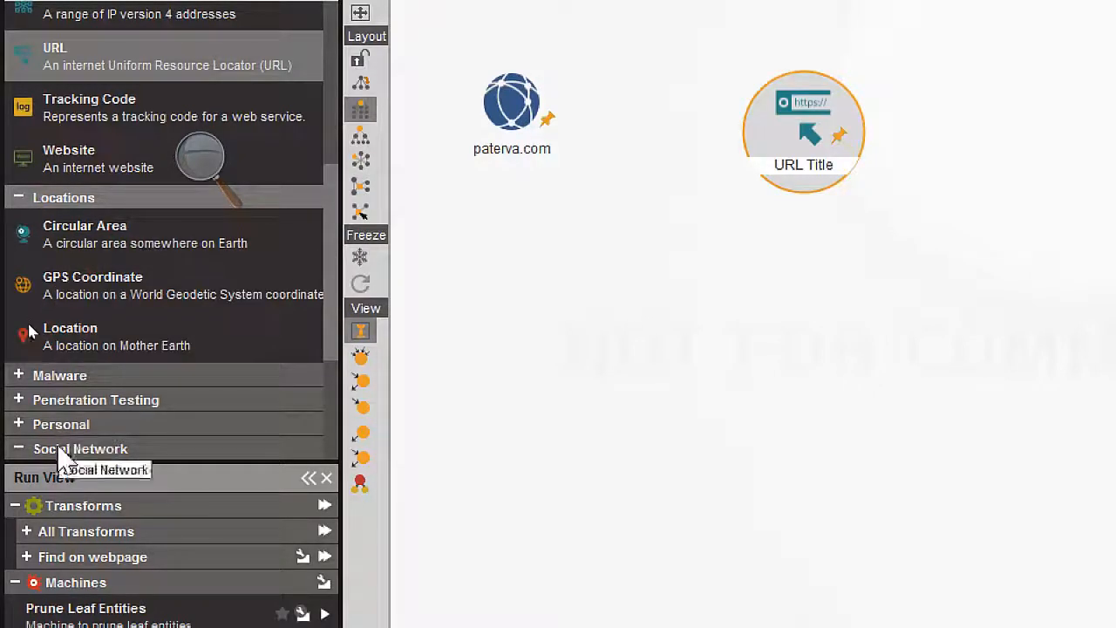
pyautogui.click(18, 425)
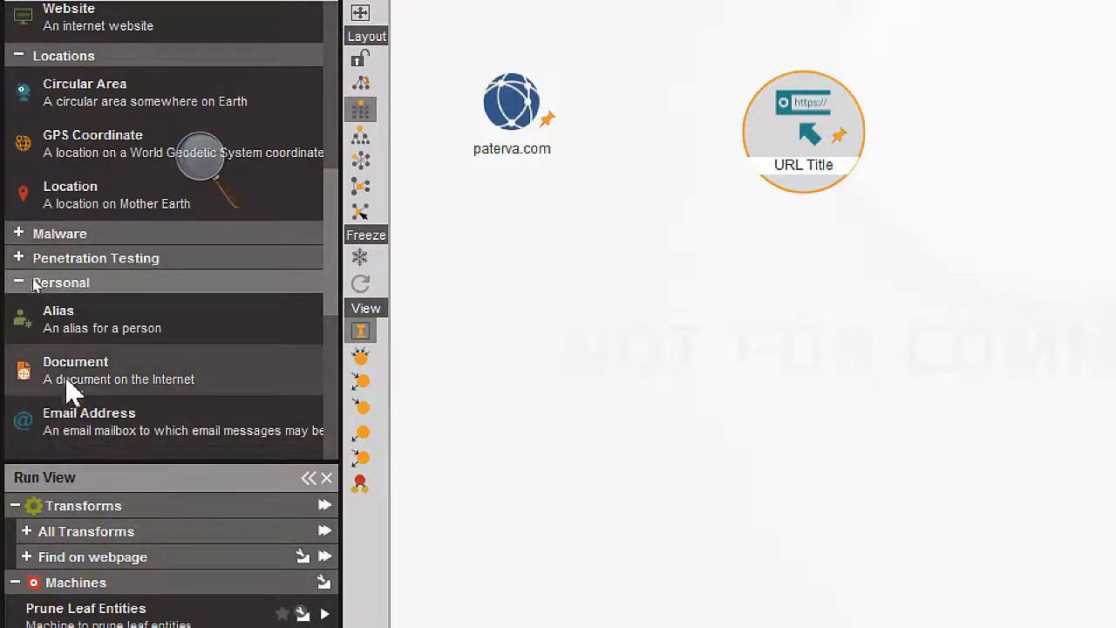
pyautogui.scroll(-2, 74, 336)
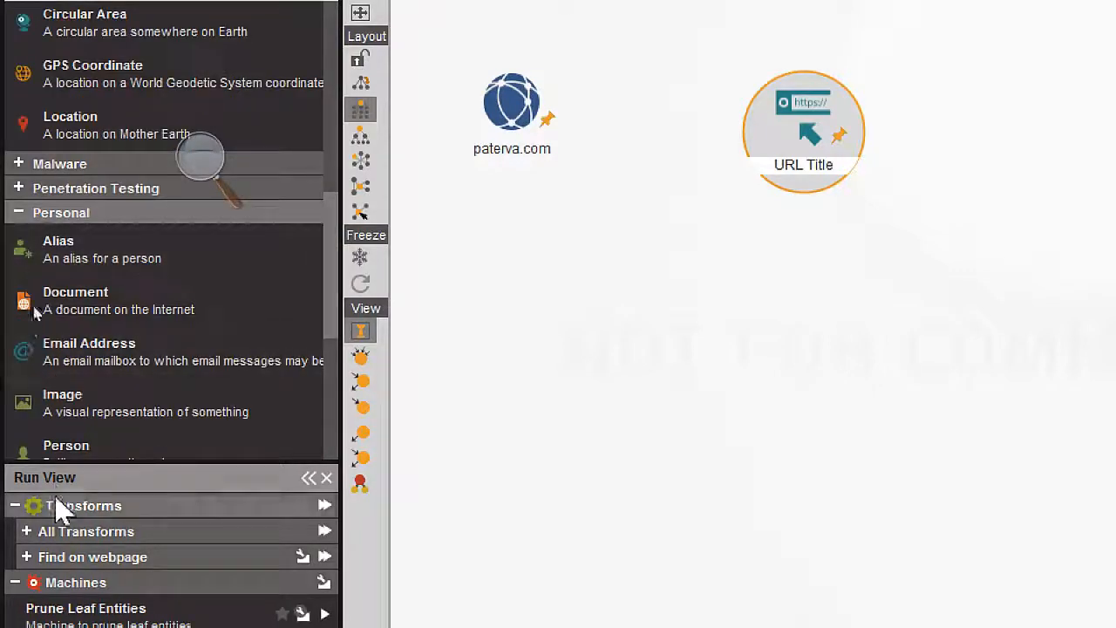
pyautogui.scroll(-2, 92, 267)
pyautogui.moveTo(92, 401); pyautogui.dragTo(663, 388)
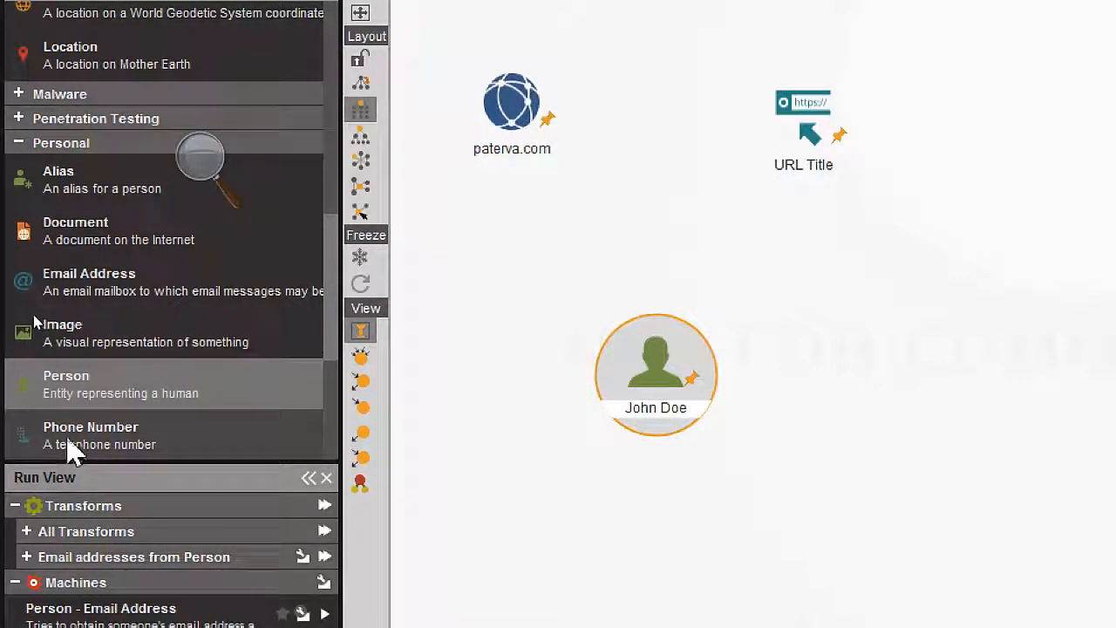
pyautogui.moveTo(70, 448); pyautogui.dragTo(906, 288)
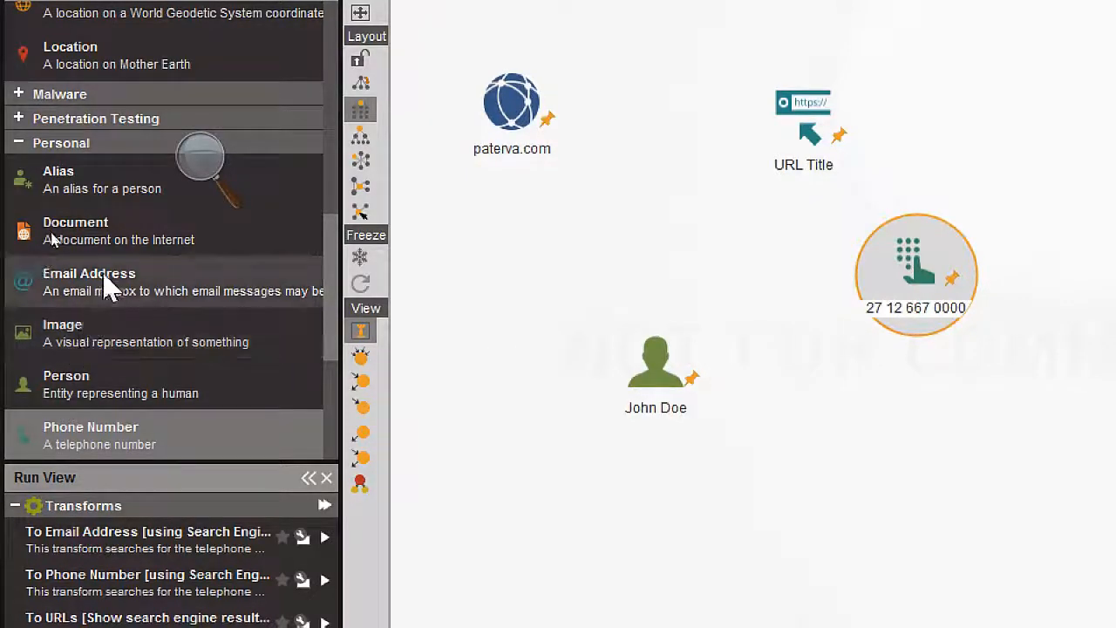
pyautogui.moveTo(105, 279); pyautogui.dragTo(843, 480)
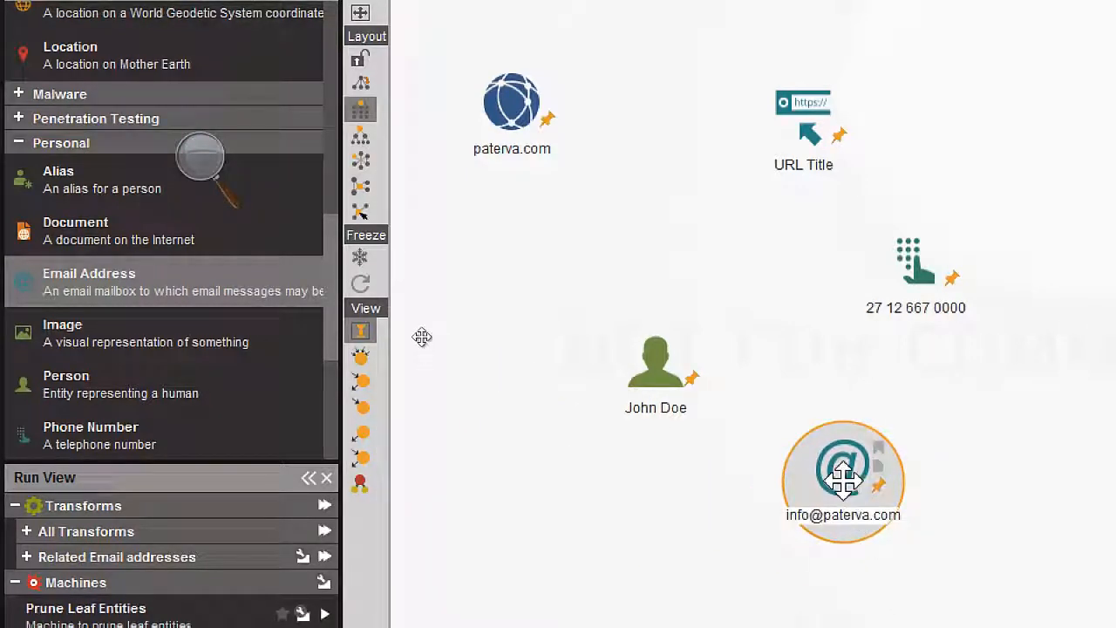
pyautogui.scroll(-3, 55, 294)
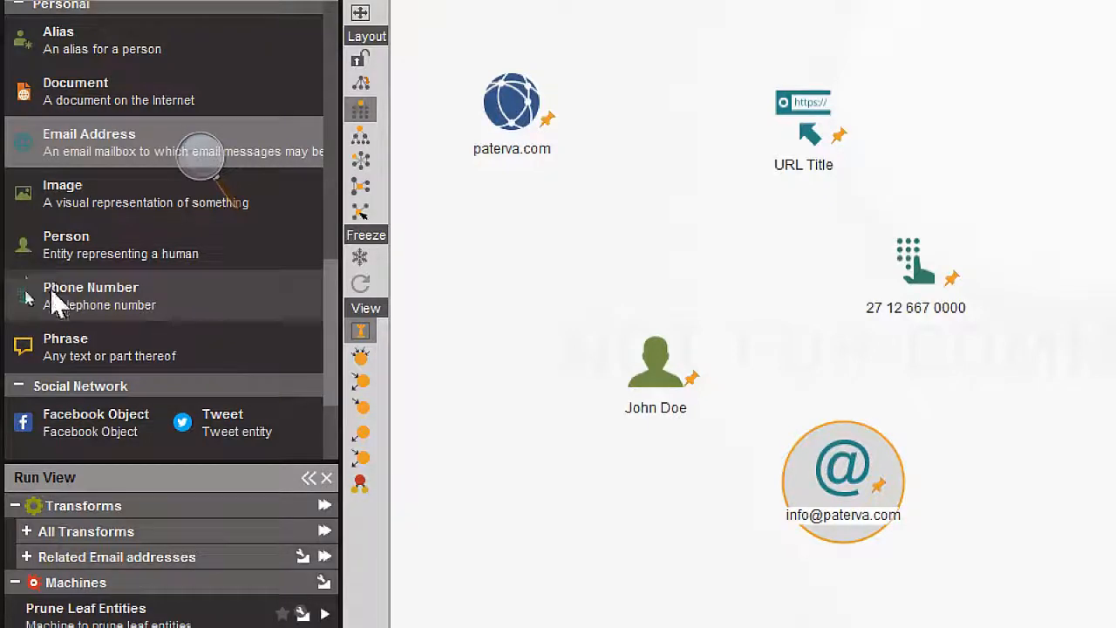
pyautogui.scroll(-2, 66, 427)
pyautogui.scroll(-2, 70, 425)
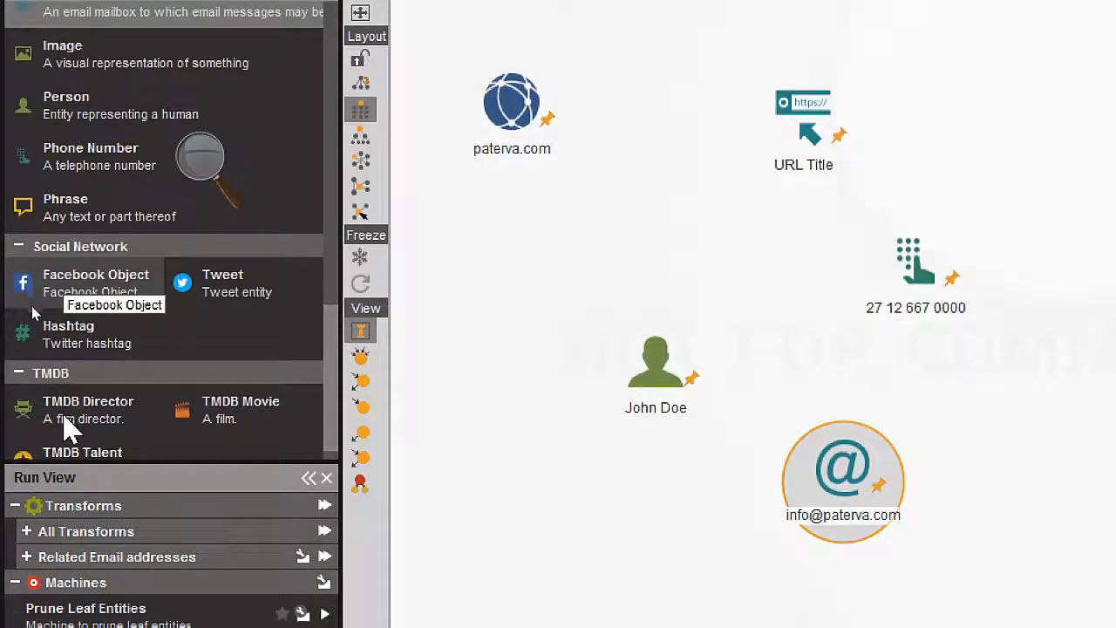
pyautogui.scroll(-1, 122, 411)
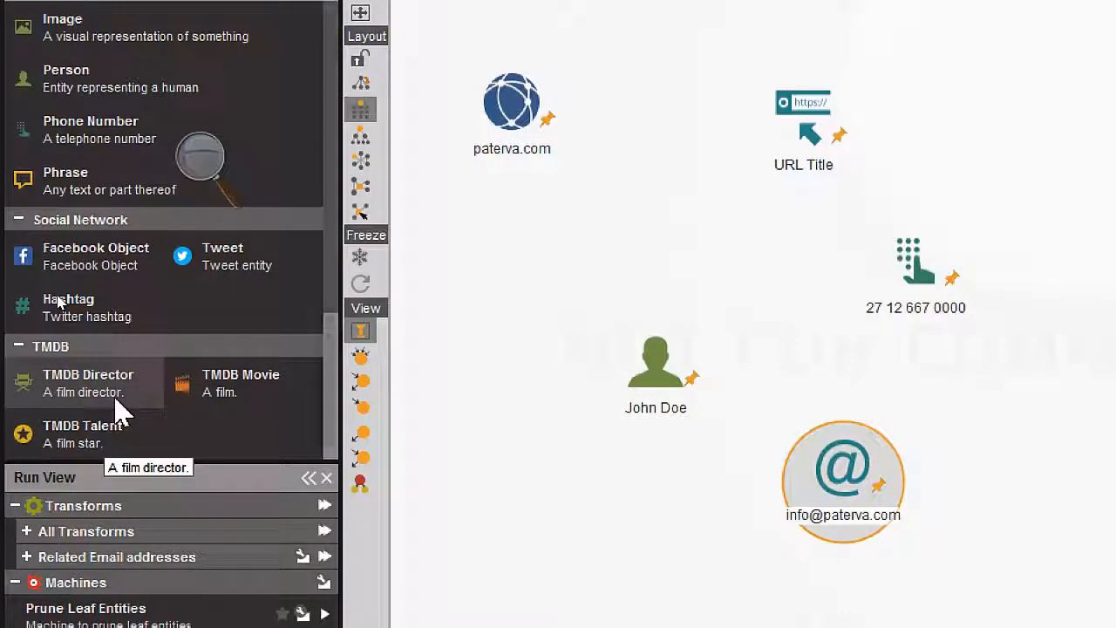
pyautogui.scroll(5, 123, 411)
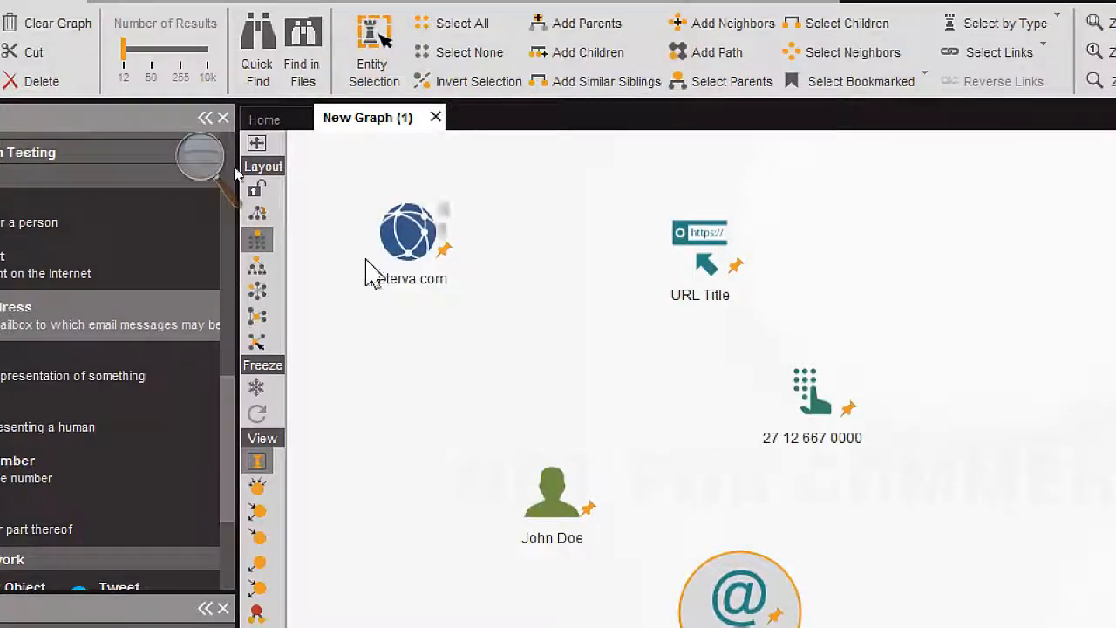
# Step: Rename the Domain entity as hsbc.com
pyautogui.click(422, 296)
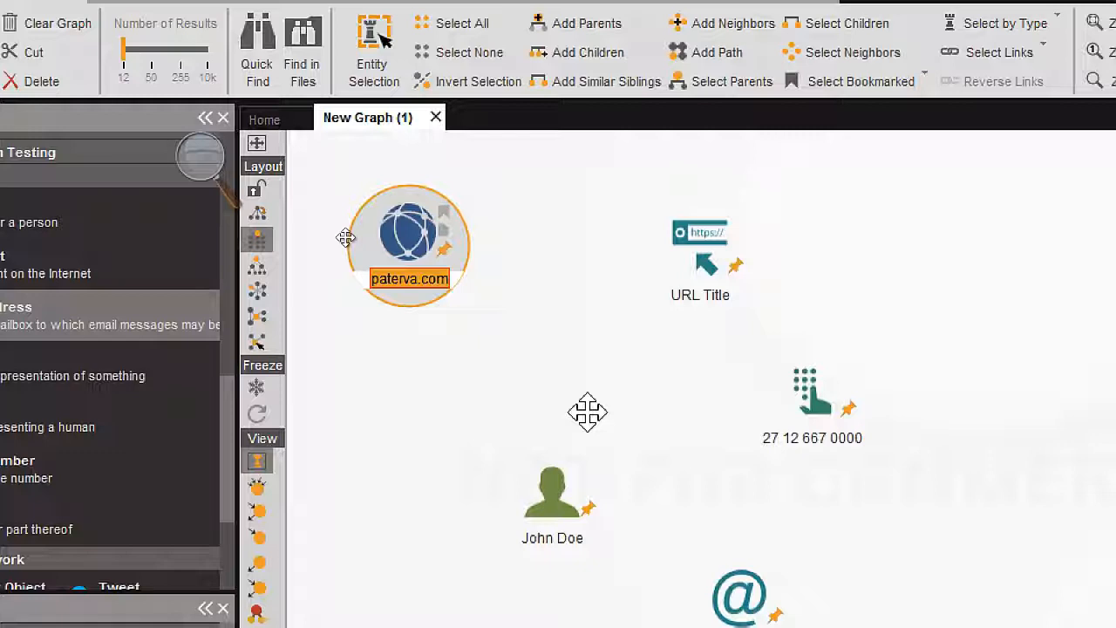
pyautogui.write('hsbc')
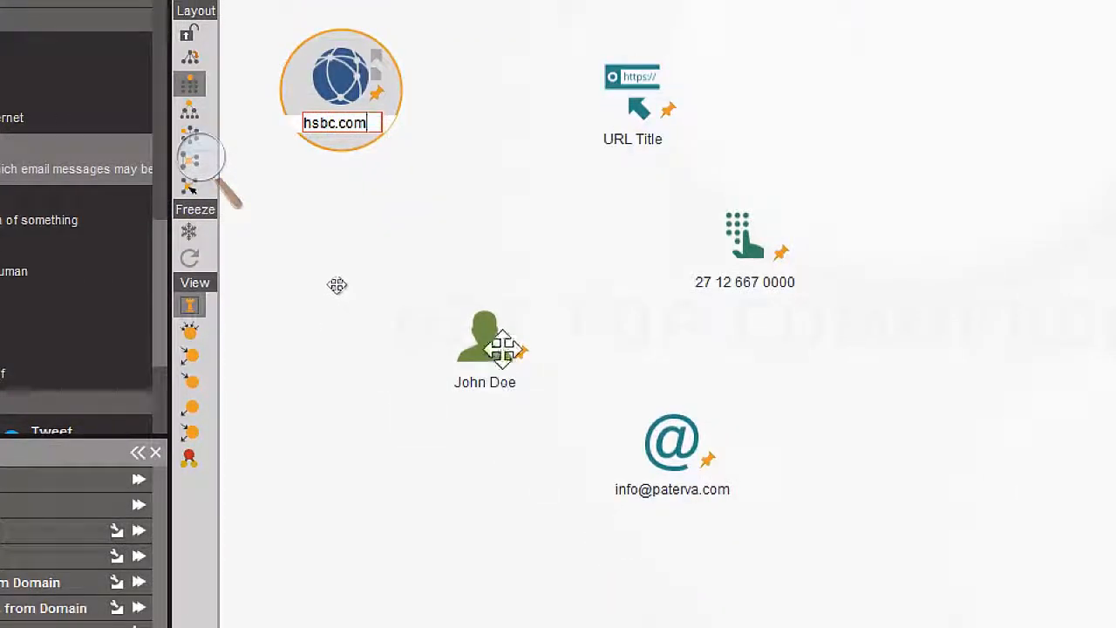
pyautogui.click(571, 529)
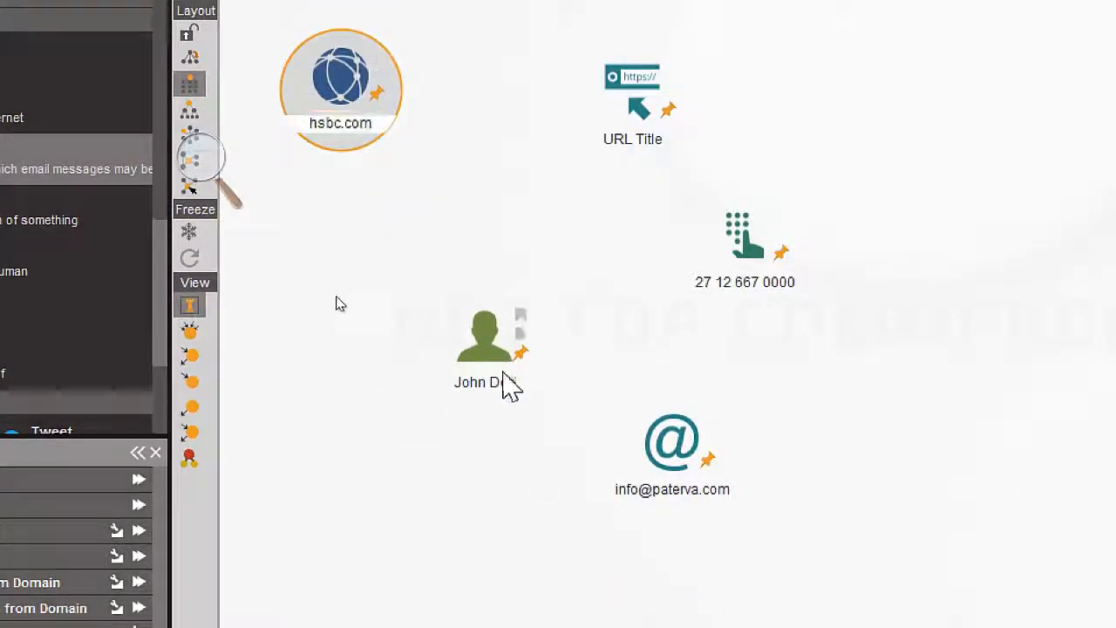
# Step: Rename the Person entity as Bill Gates
pyautogui.click(493, 381)
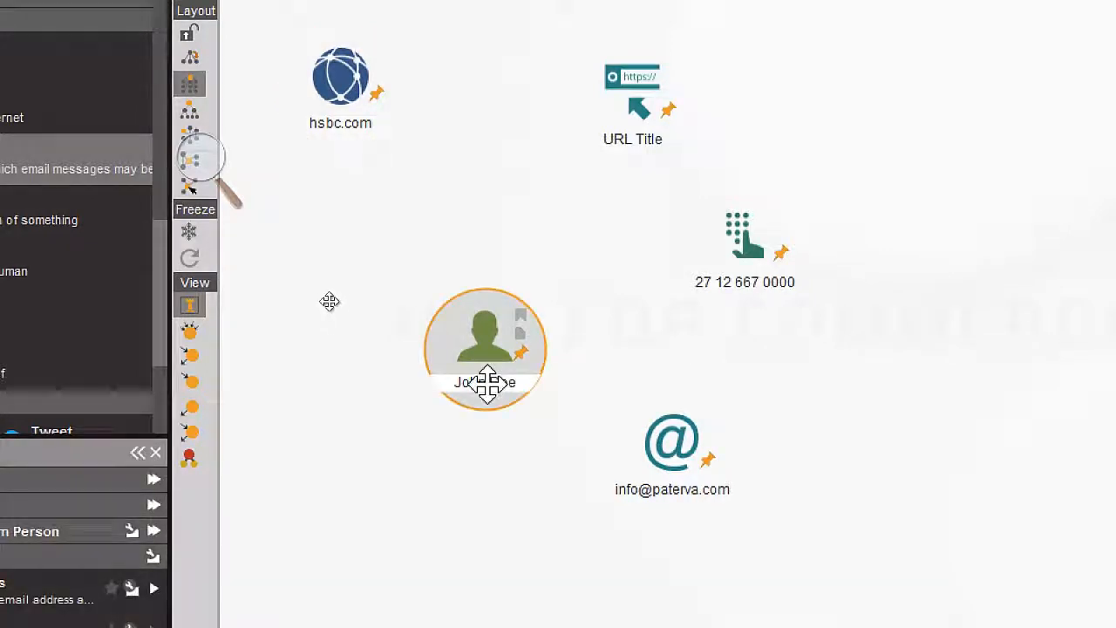
pyautogui.click(486, 381)
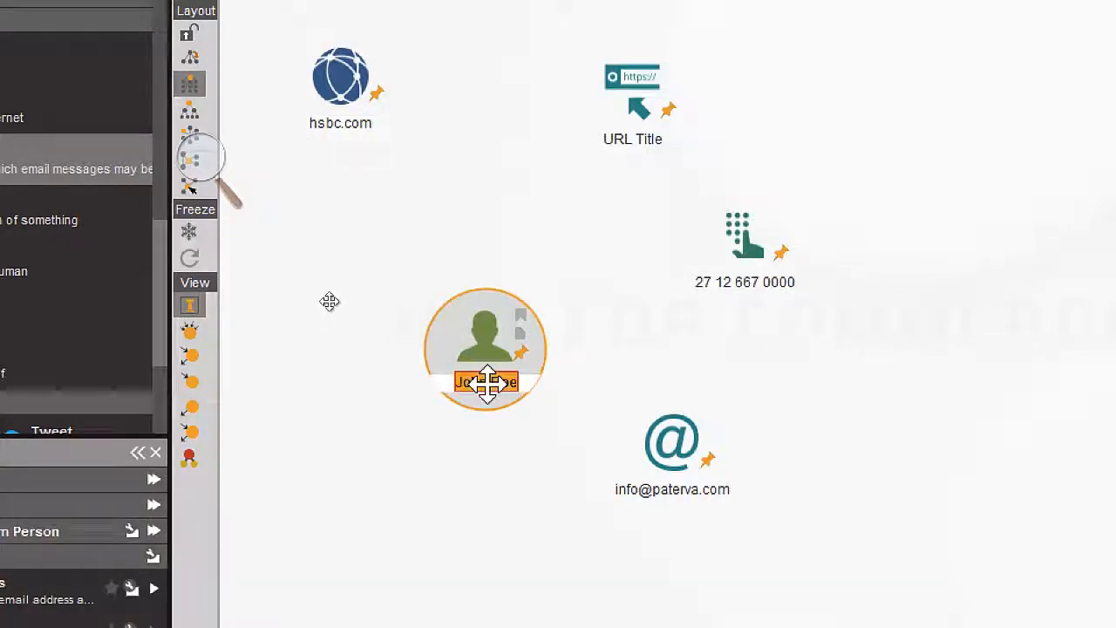
pyautogui.write('Bi')
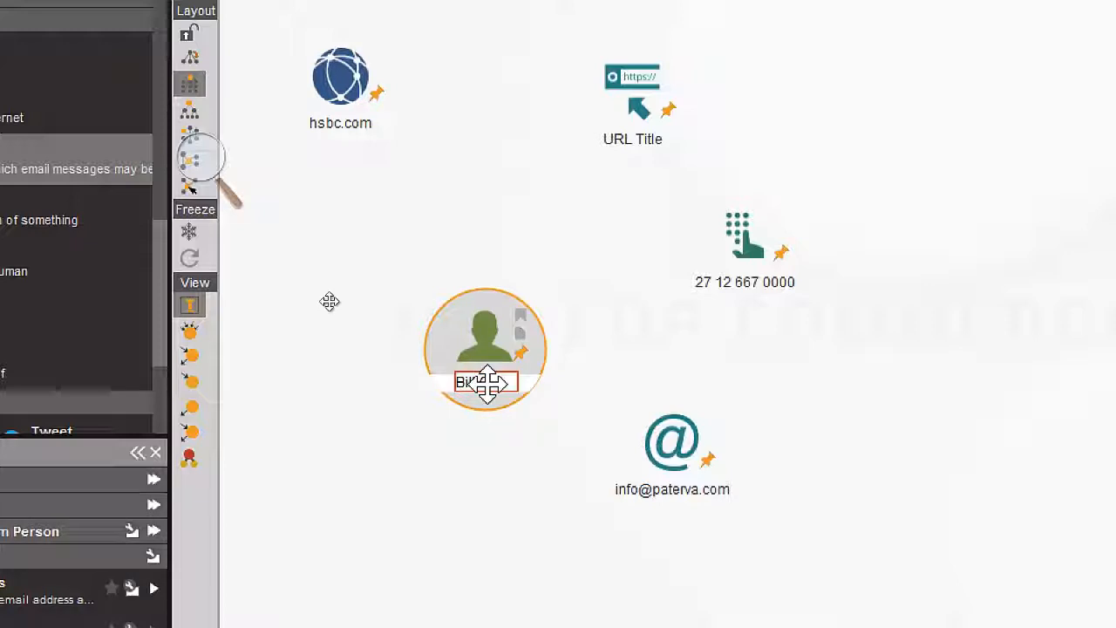
pyautogui.write('ll G')
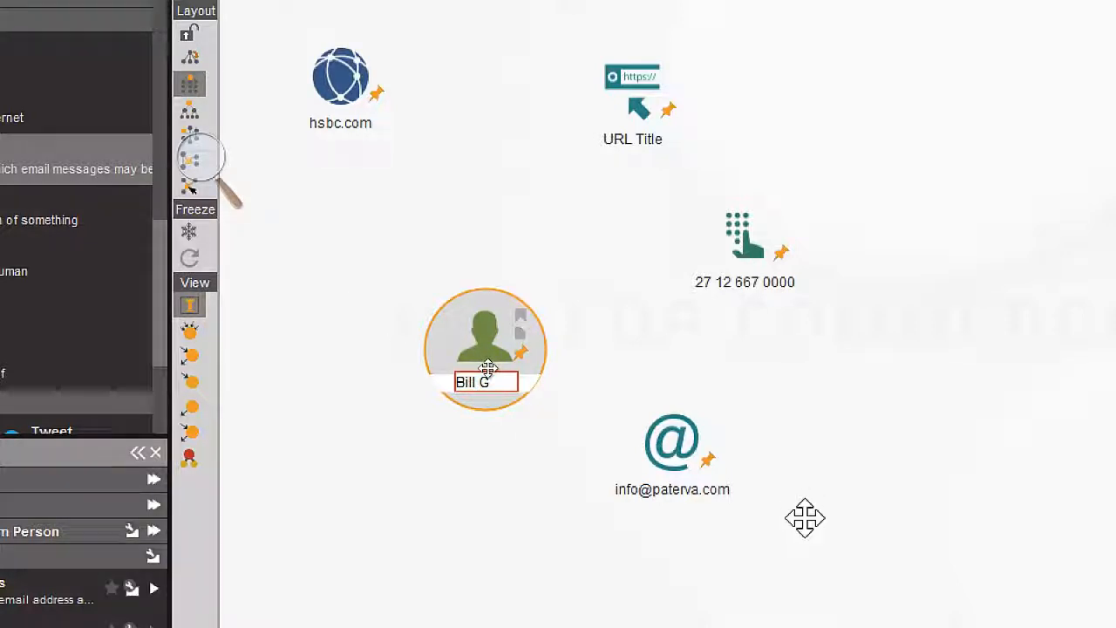
pyautogui.write('ates')
pyautogui.press('Return')
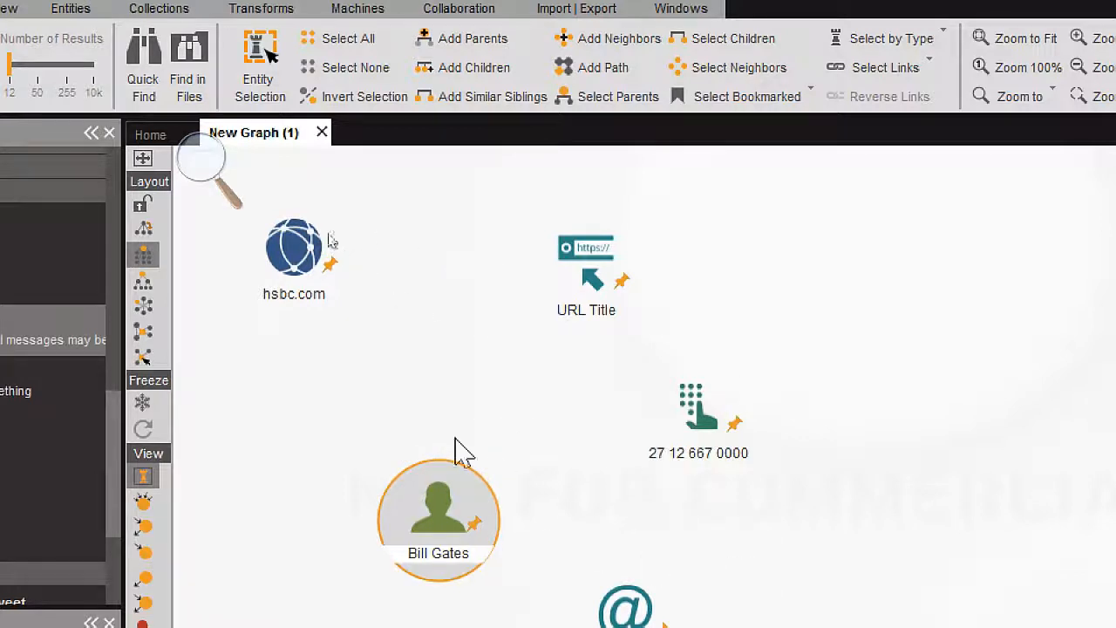
# Step: Run the To Email address [From whois info] and To Email addresses [PGP] transforms on the hsbc.com domain
pyautogui.rightClick(277, 238)
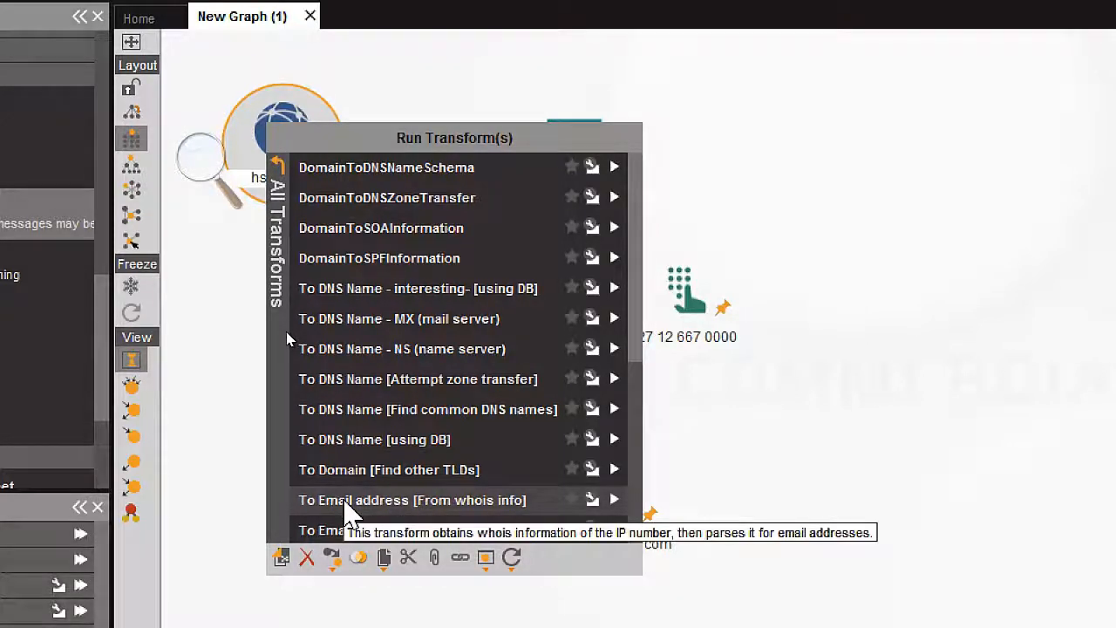
pyautogui.click(349, 510)
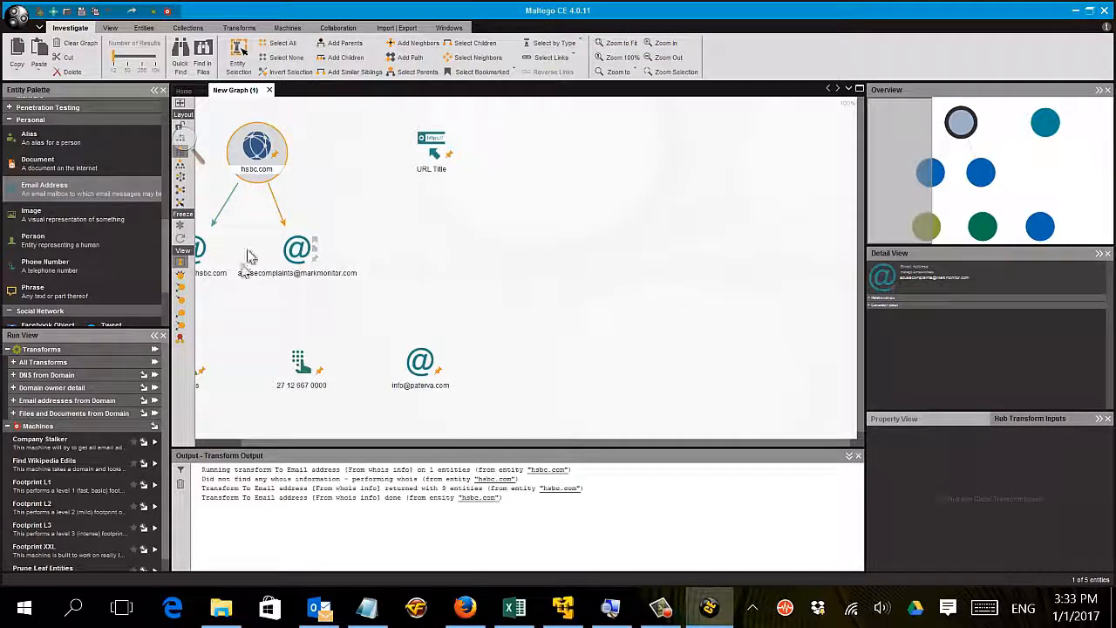
pyautogui.rightClick(246, 168)
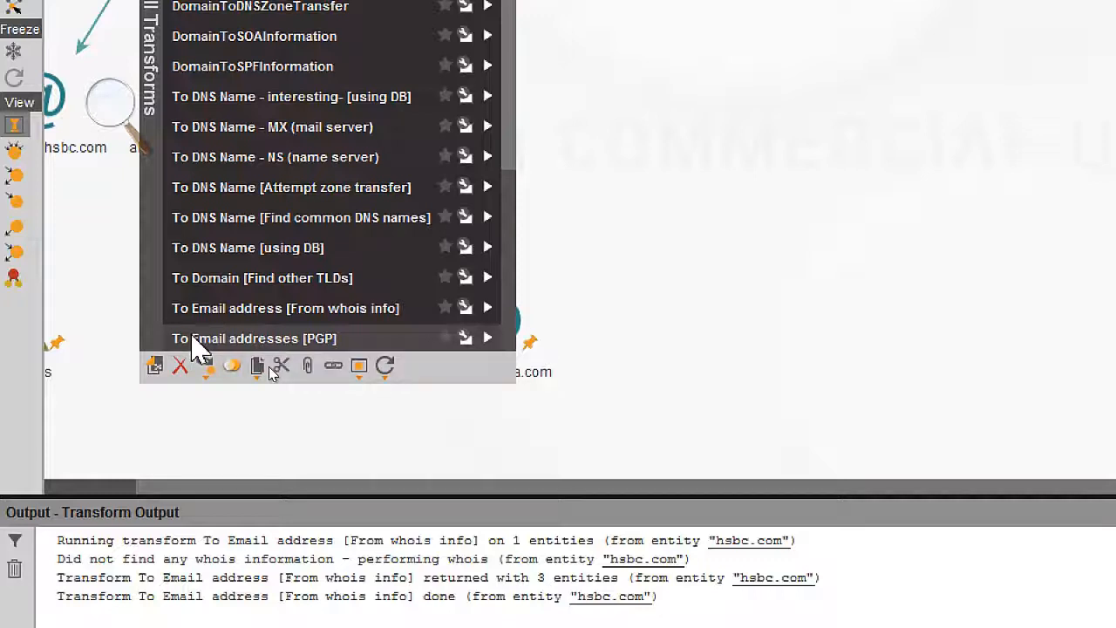
pyautogui.click(194, 341)
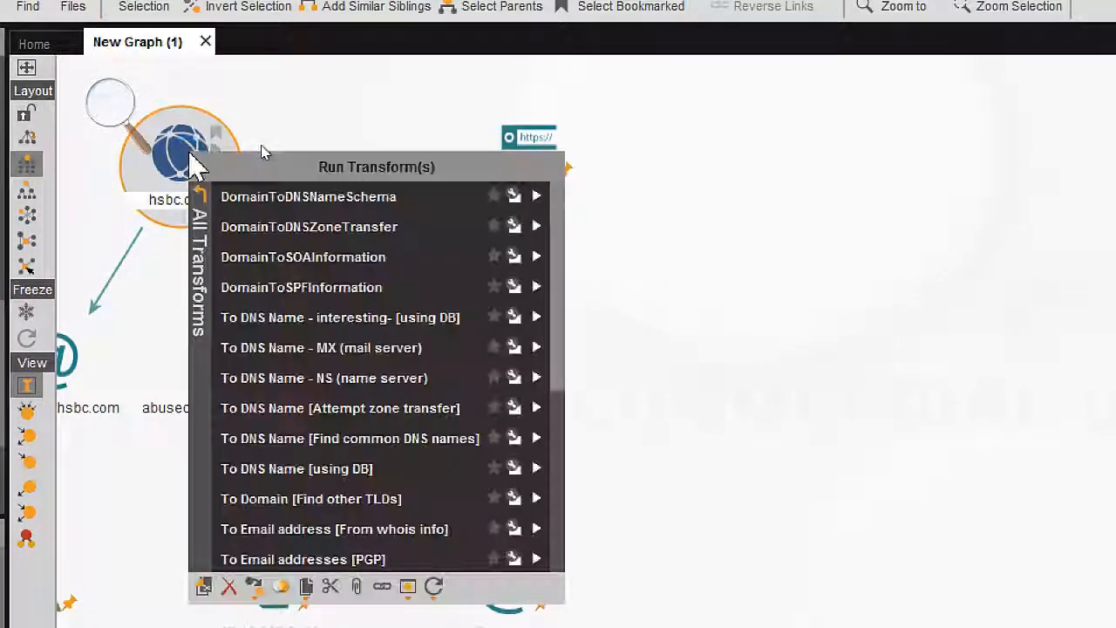
# Step: Run the To Phone Numbers [using Search Engine] transform on the hsbc.com domain and check two of the linked email address entities
pyautogui.rightClick(189, 155)
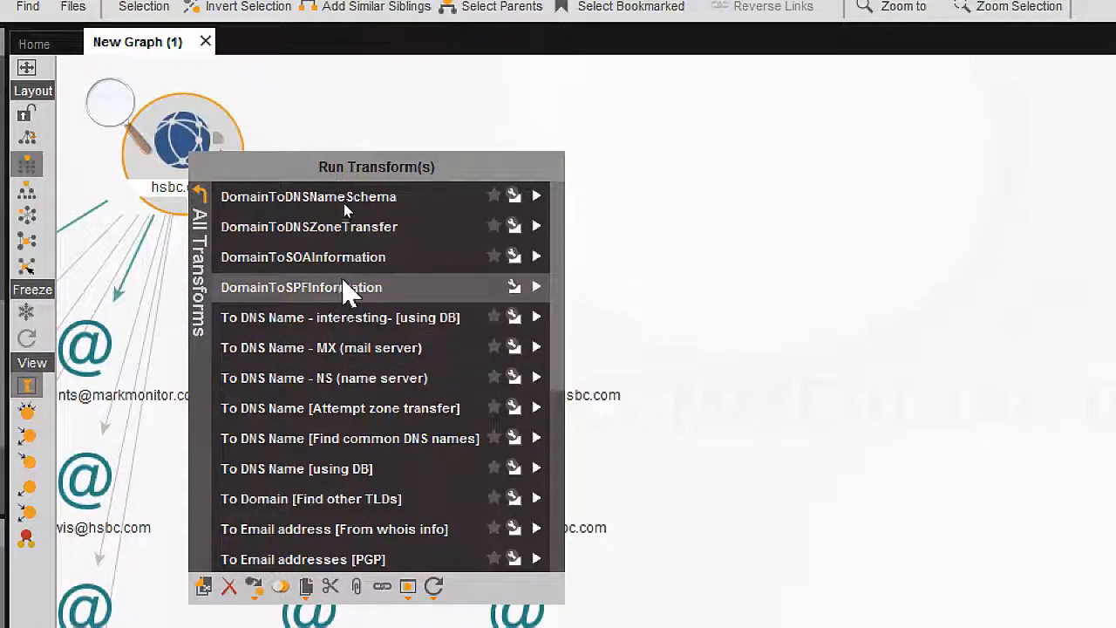
pyautogui.scroll(-3, 375, 232)
pyautogui.scroll(-2, 344, 388)
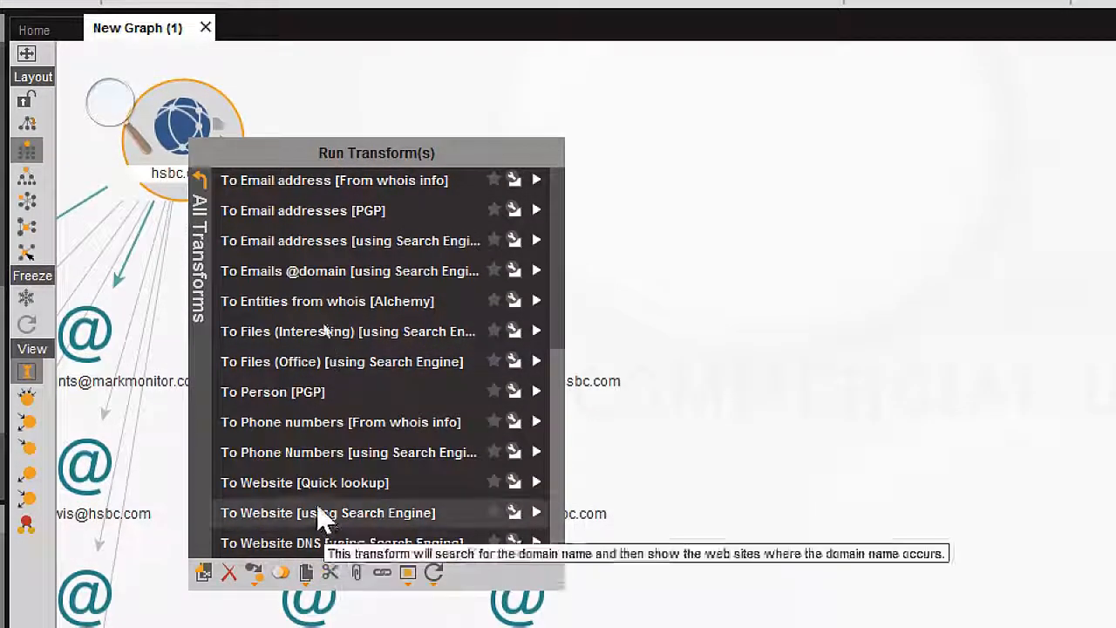
pyautogui.click(295, 461)
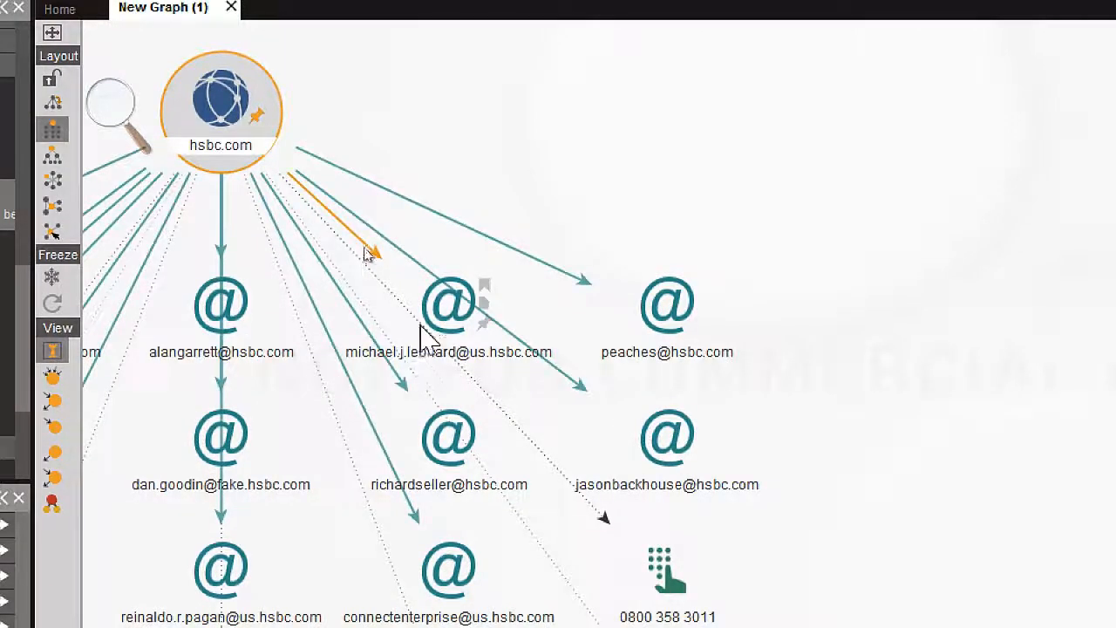
pyautogui.click(446, 309)
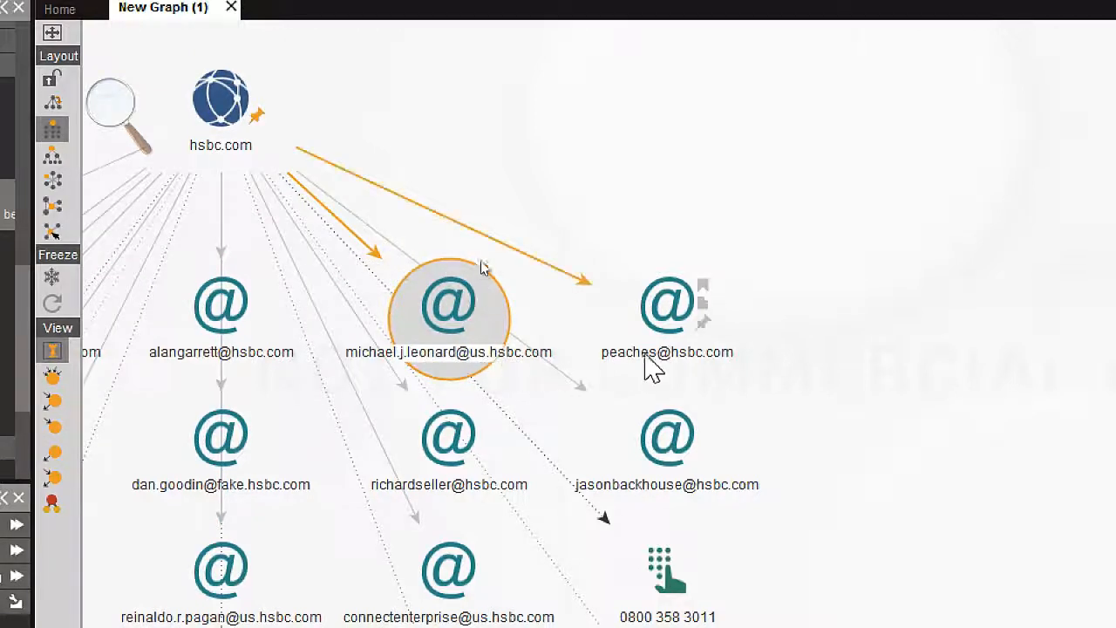
pyautogui.click(665, 304)
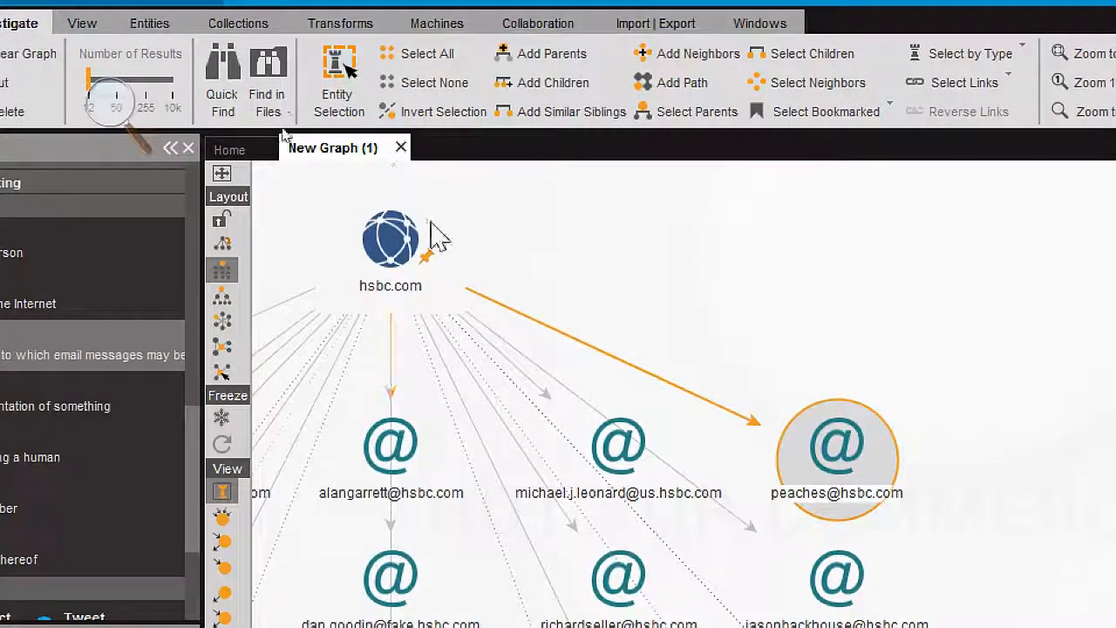
# Step: Review the list of all transforms available for the hsbc.com domain, covering DNS names, email addresses, files, phone numbers and websites
pyautogui.rightClick(390, 253)
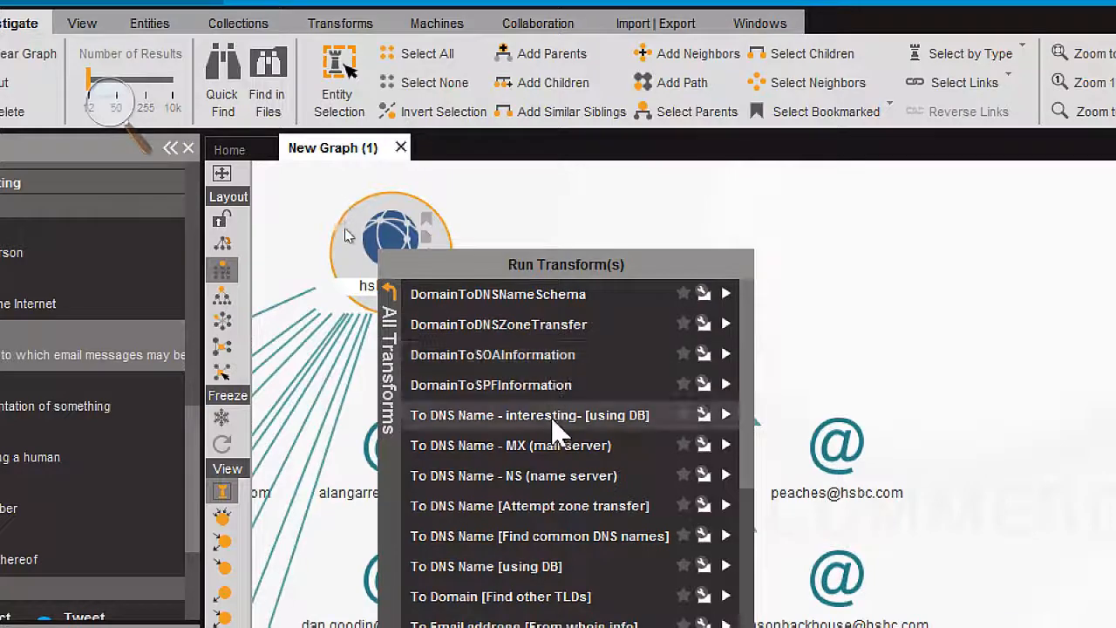
pyautogui.scroll(-2, 559, 563)
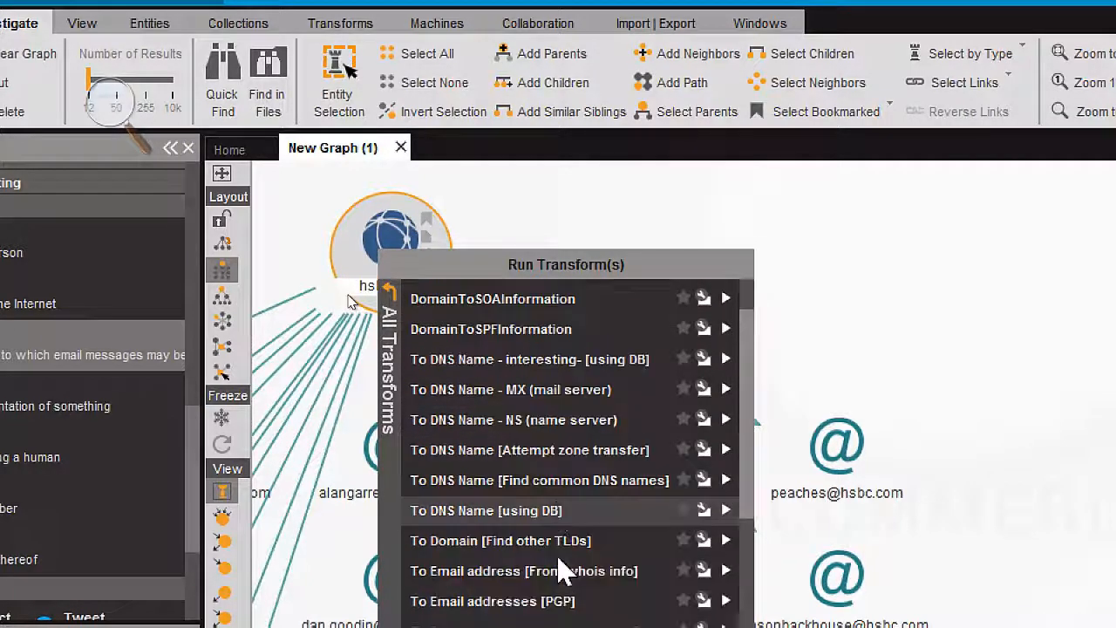
pyautogui.scroll(-3, 568, 513)
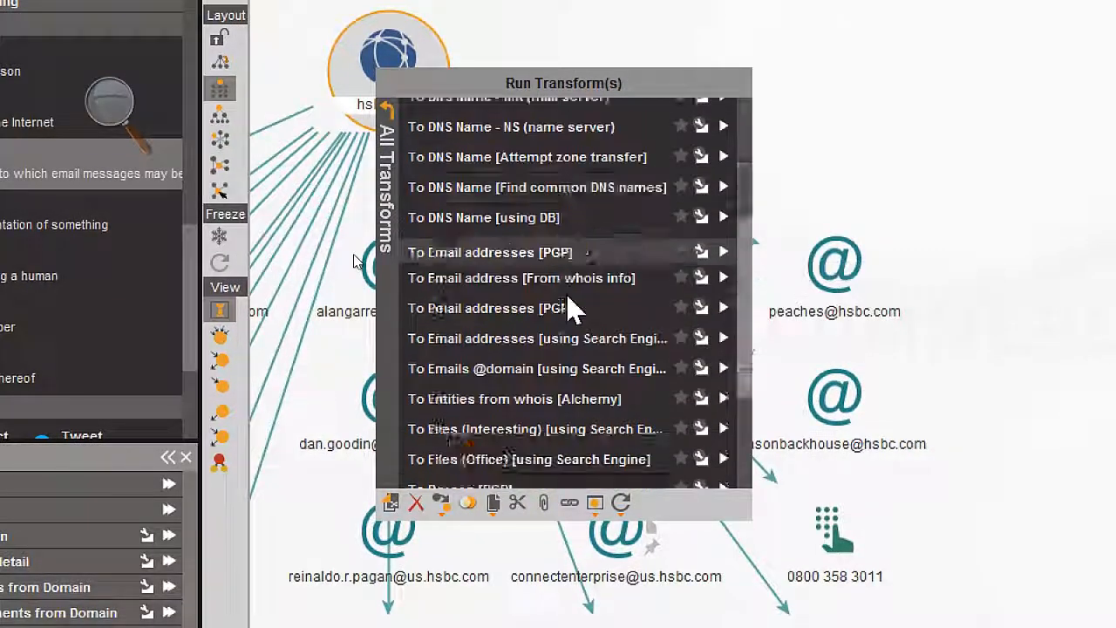
pyautogui.scroll(-3, 567, 305)
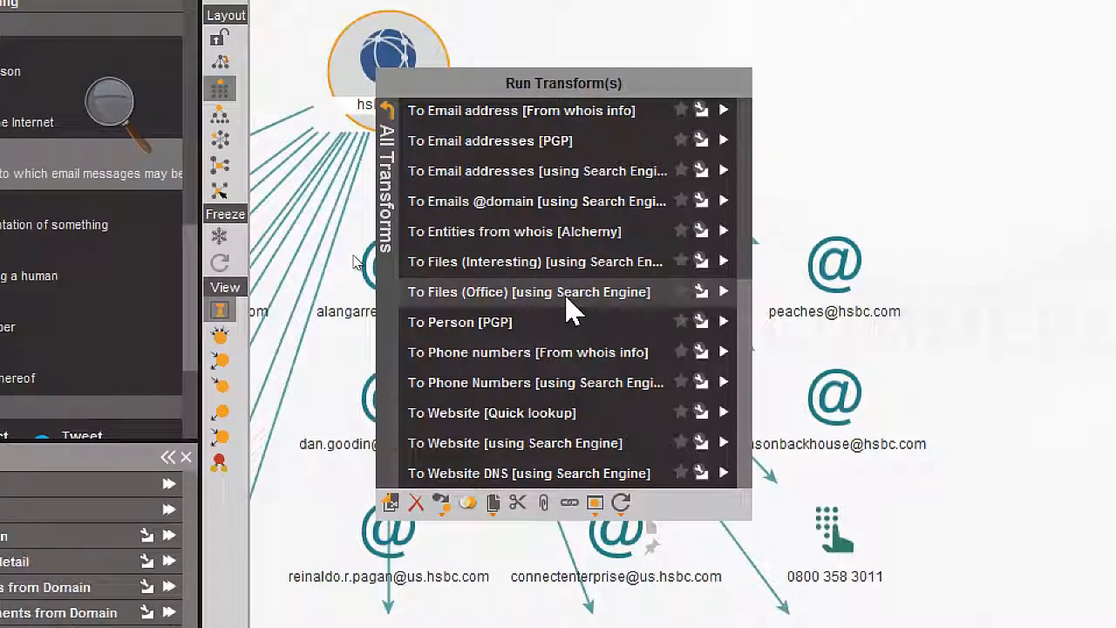
pyautogui.scroll(1, 568, 305)
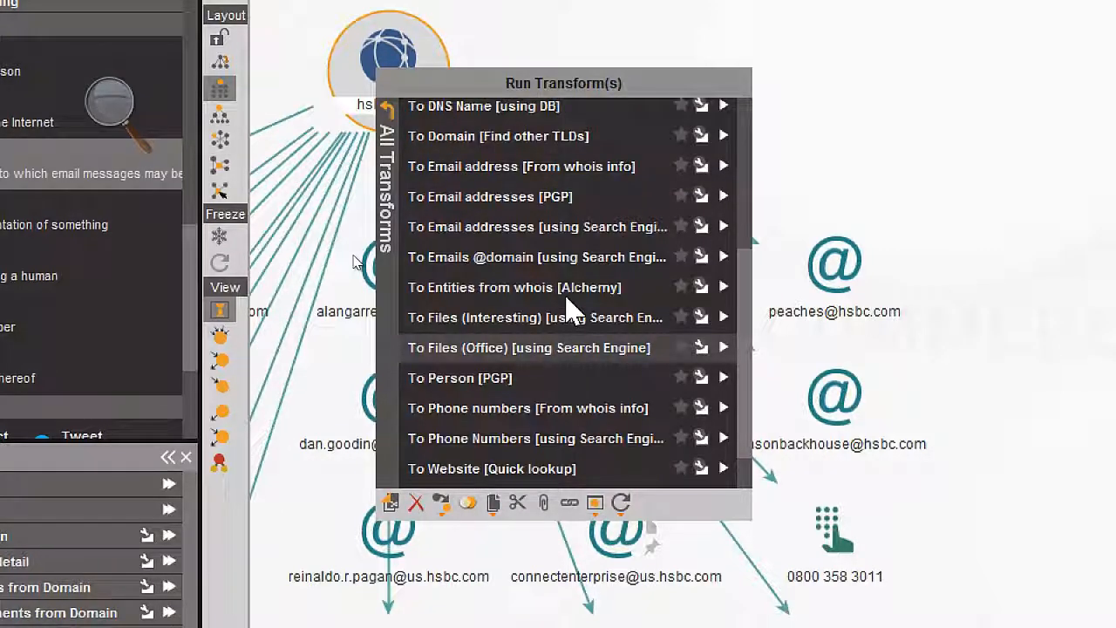
pyautogui.scroll(1, 568, 306)
pyautogui.scroll(2, 568, 305)
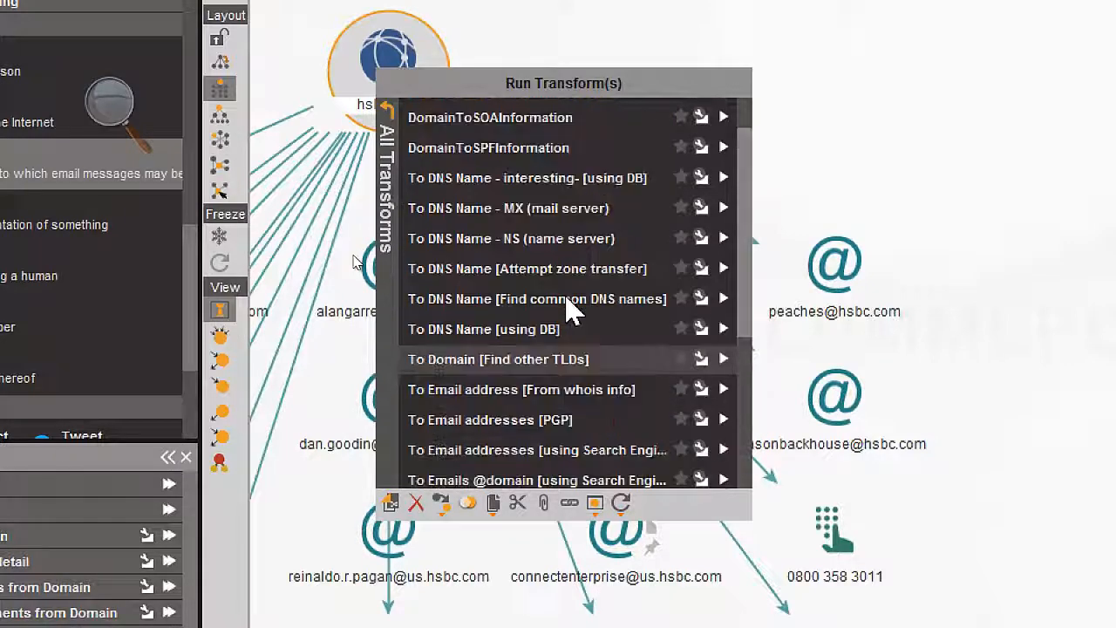
pyautogui.scroll(1, 568, 305)
pyautogui.scroll(-5, 568, 309)
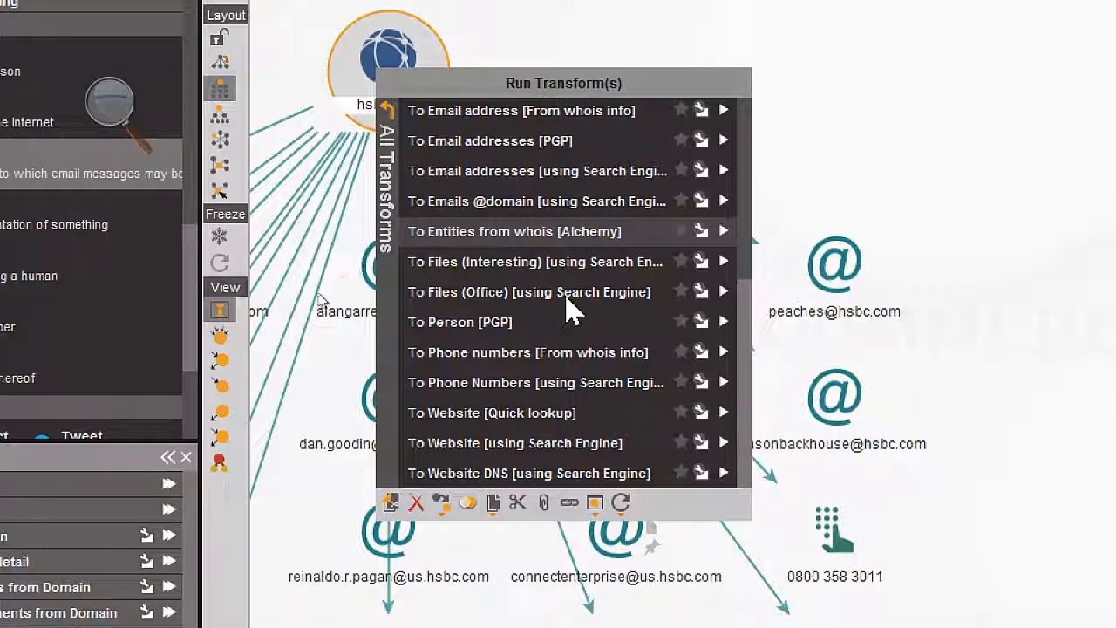
pyautogui.click(277, 493)
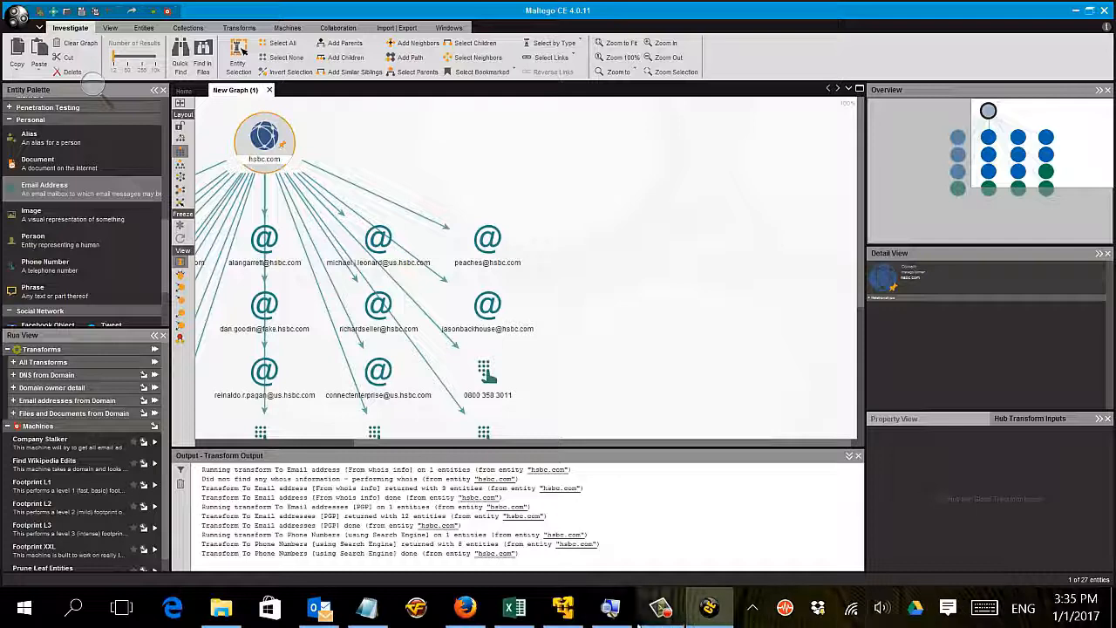
pyautogui.click(659, 611)
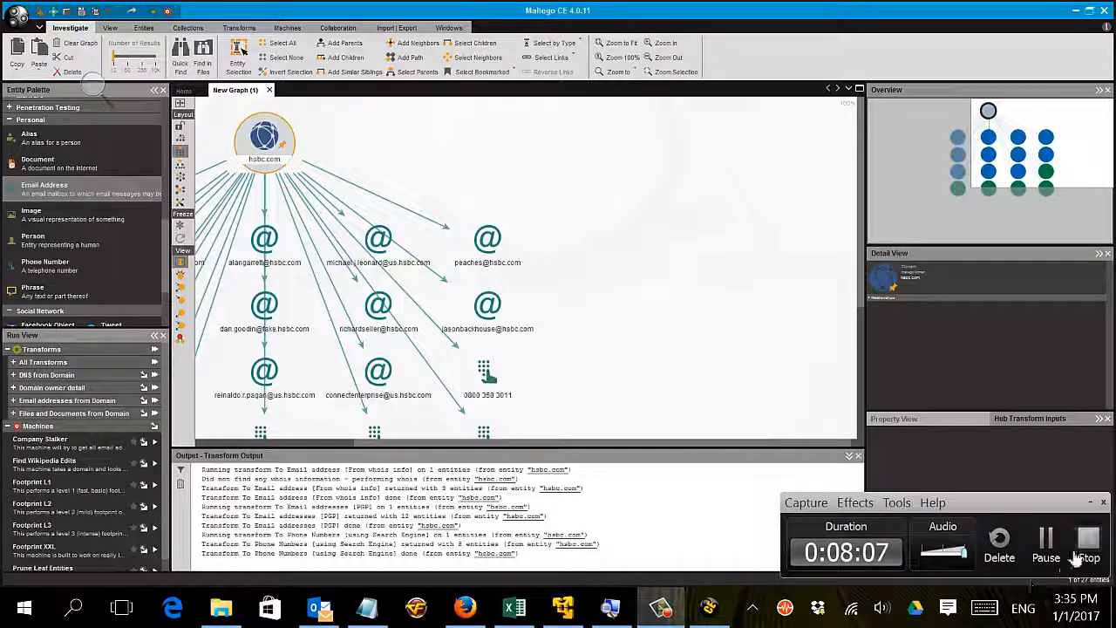